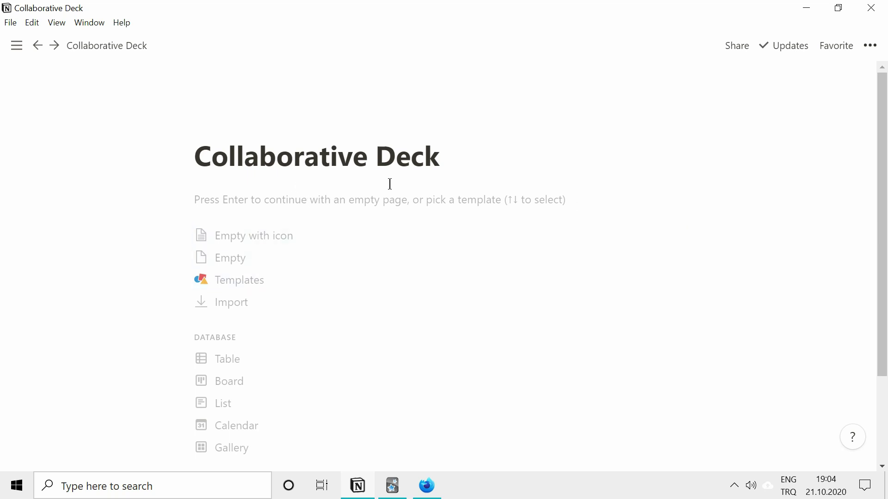
# Create a toggle reading 'This is a cloze card.' with 'cloze' formatted as inline code.
pyautogui.click(424, 203)
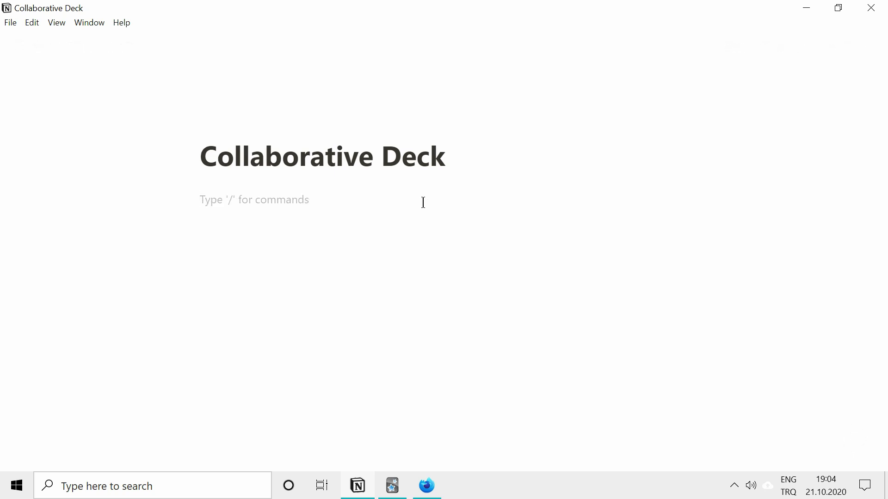
pyautogui.write('> ')
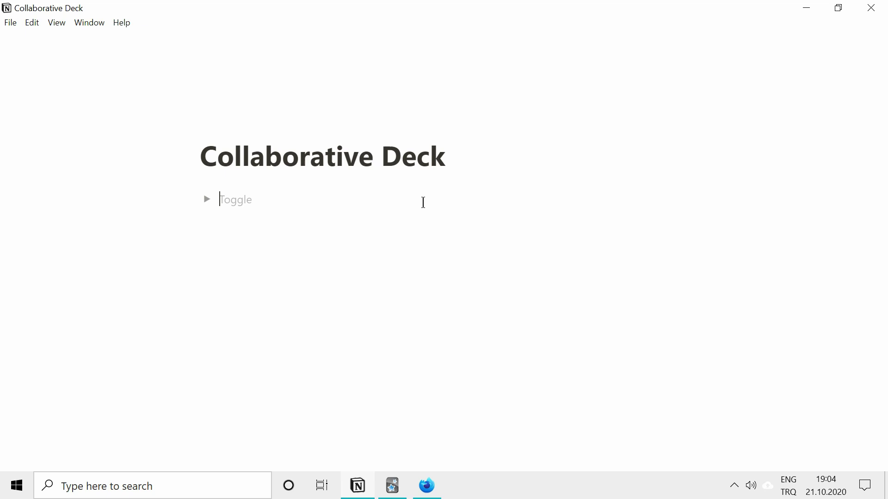
pyautogui.write('This is a')
pyautogui.hotkey('ctrl', 'e')
pyautogui.write('cloze ')
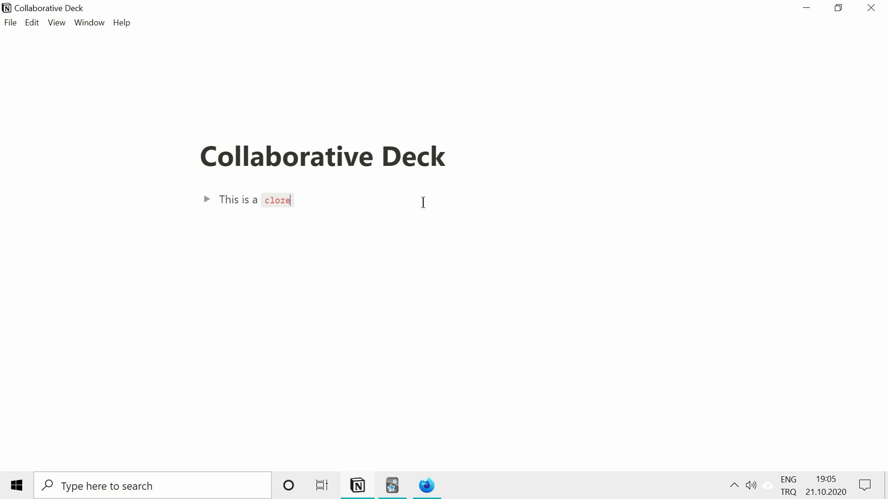
pyautogui.write('card.')
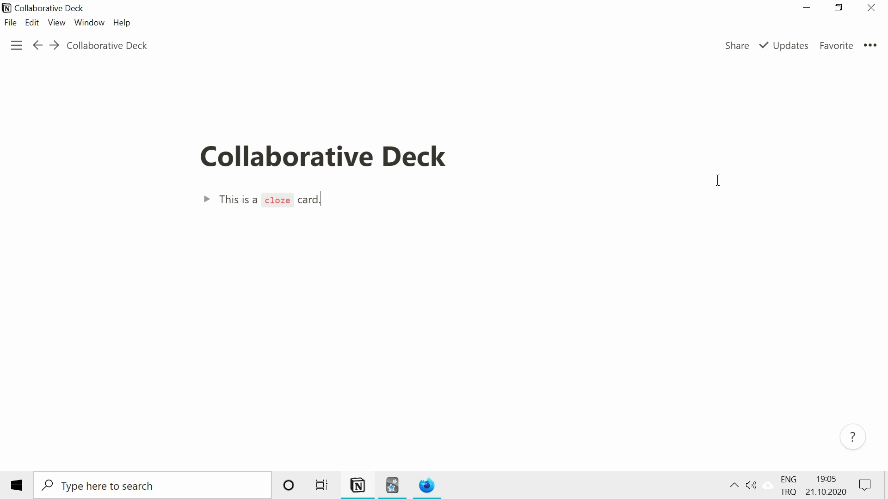
# Invite a collaborator by their e-mail address to the page with edit access.
pyautogui.click(740, 49)
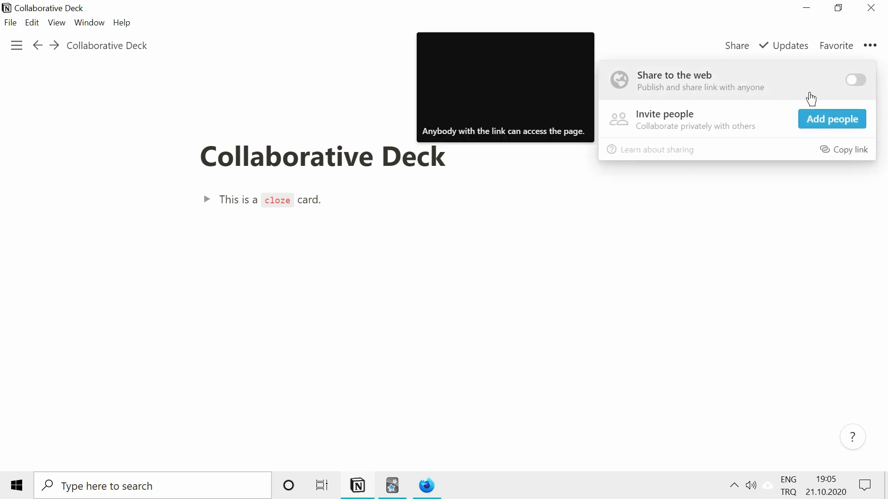
pyautogui.click(839, 122)
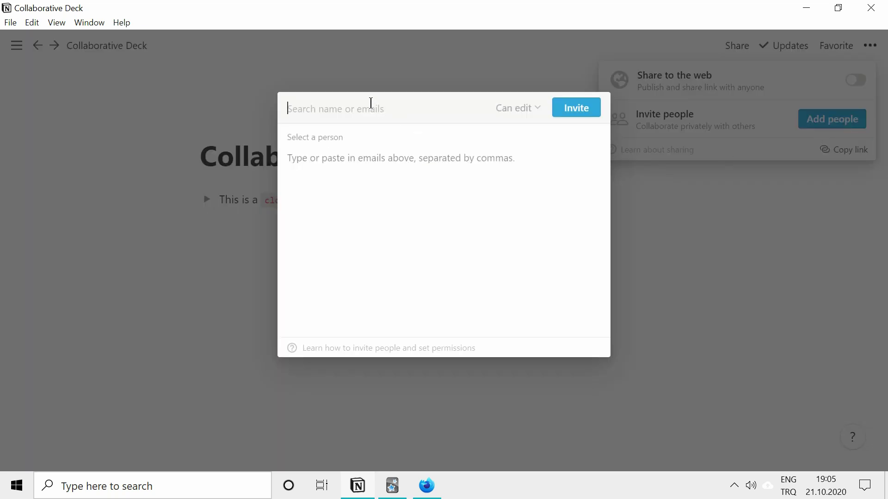
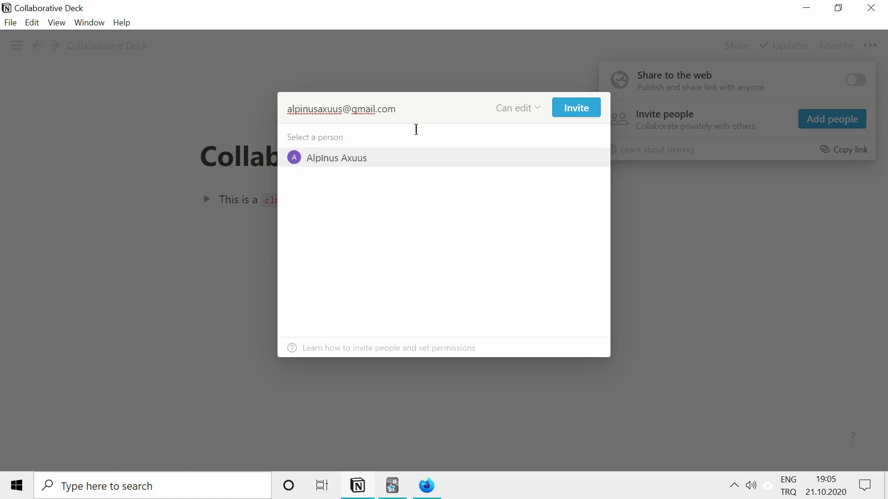
pyautogui.click(364, 163)
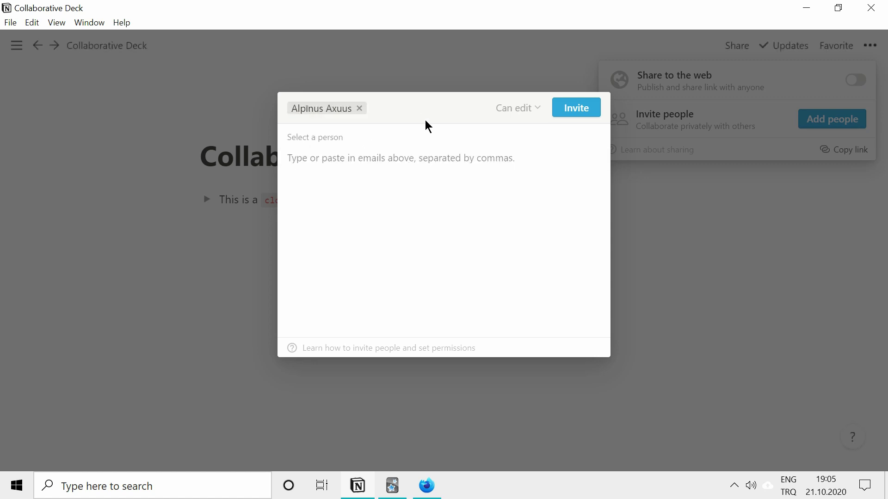
pyautogui.click(586, 114)
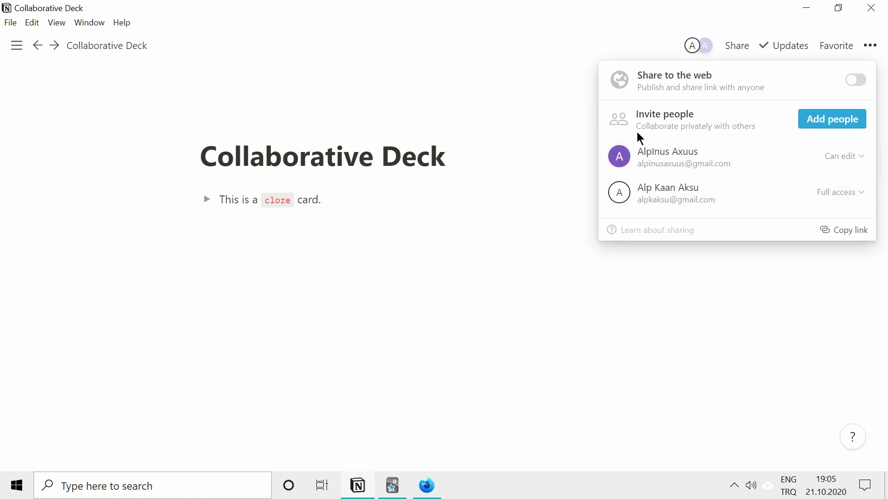
pyautogui.click(632, 57)
pyautogui.moveTo(707, 49)
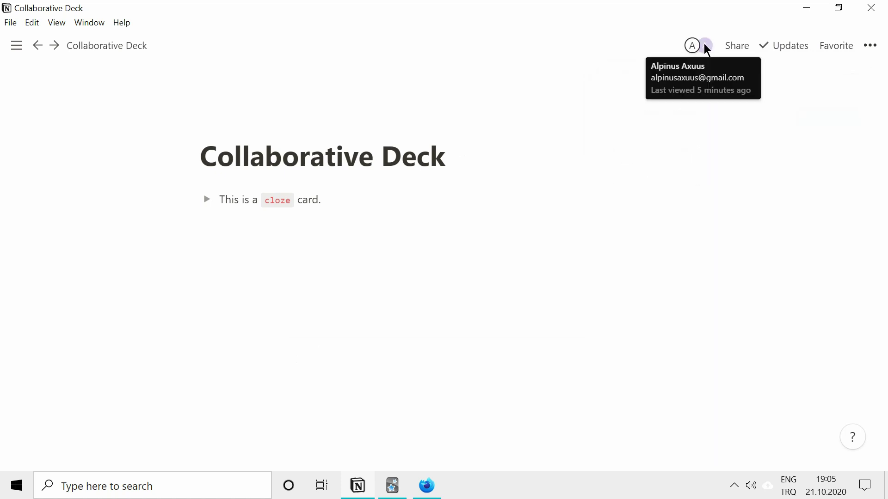
# In Firefox, switch to the notion2anki workspace and open the shared Collaborative Deck page.
pyautogui.click(428, 485)
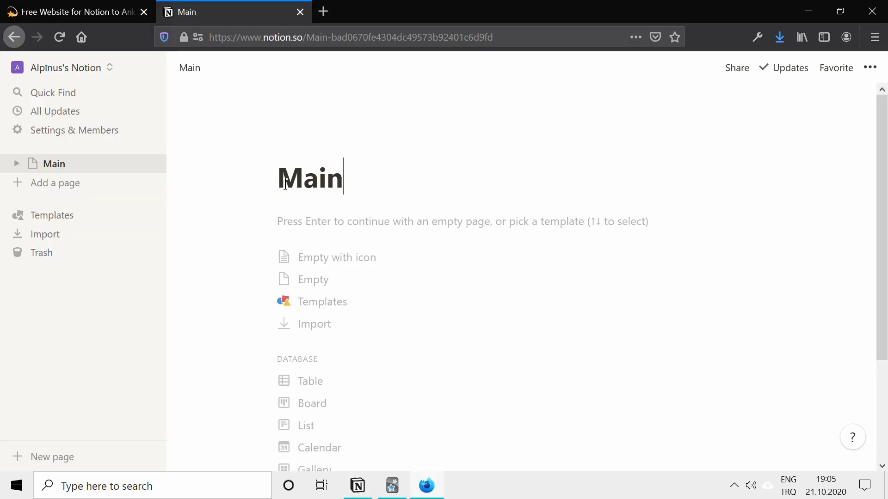
pyautogui.click(106, 76)
pyautogui.click(103, 154)
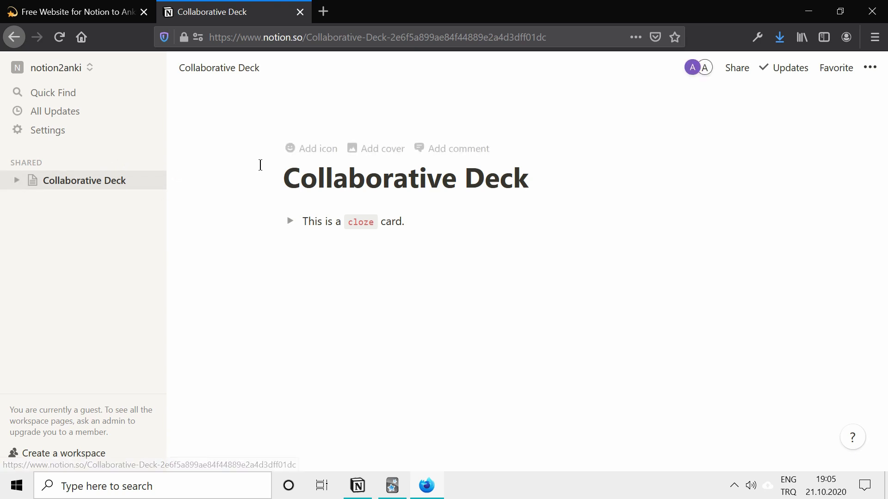
pyautogui.moveTo(691, 74)
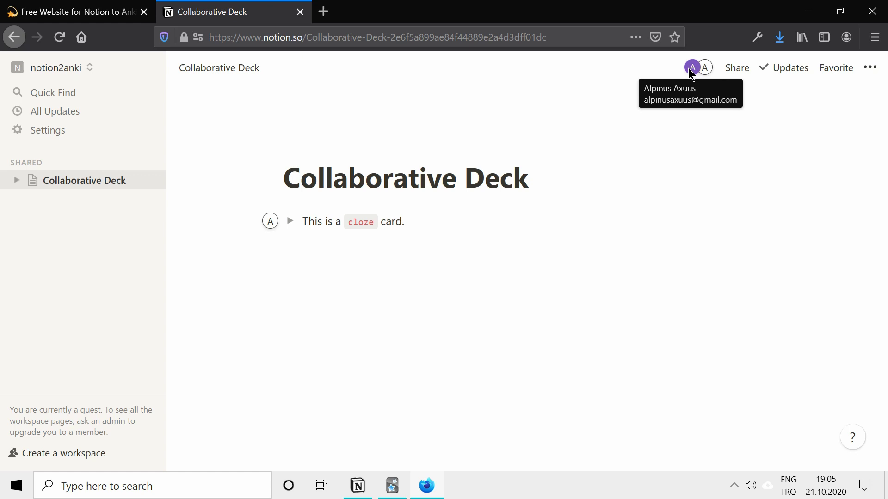
pyautogui.click(418, 217)
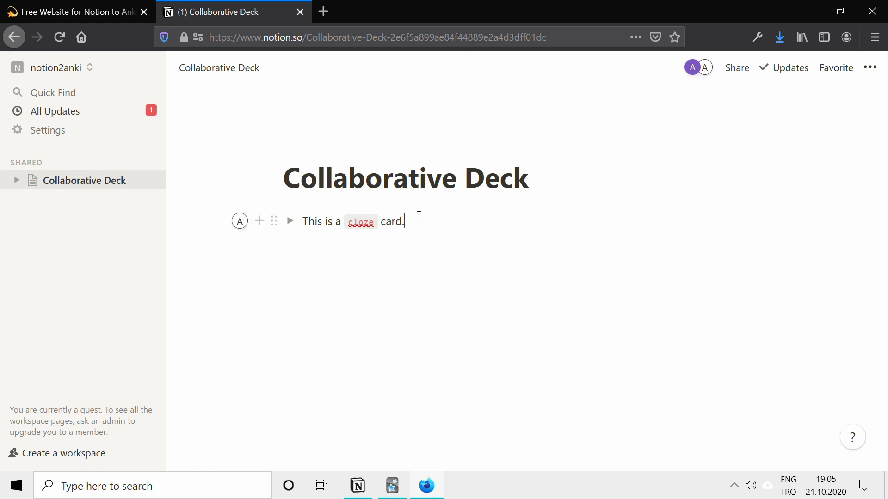
# Add a toggle 'Who is the creator of notion2anki?' with the creator's name inside as the answer.
pyautogui.press('Return')
pyautogui.write('Who is')
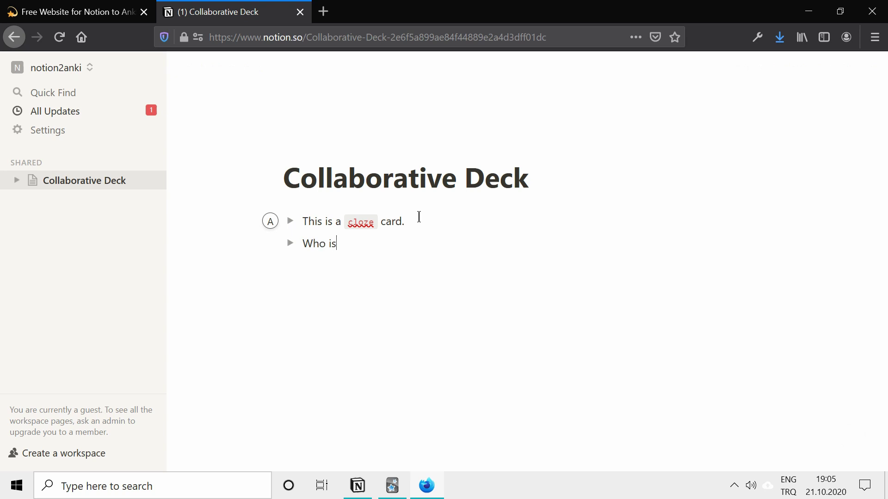
pyautogui.write(' the creator of notionw')
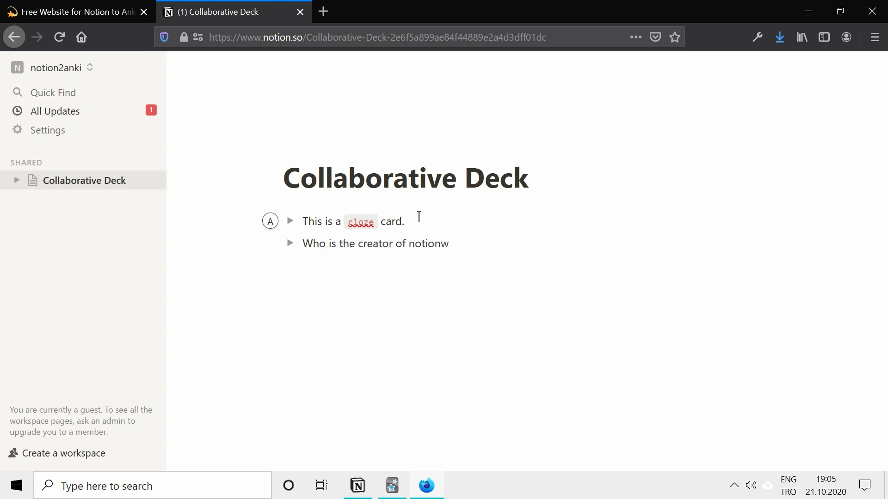
pyautogui.press('BackSpace')
pyautogui.write('2anki?')
pyautogui.click(290, 243)
pyautogui.click(328, 272)
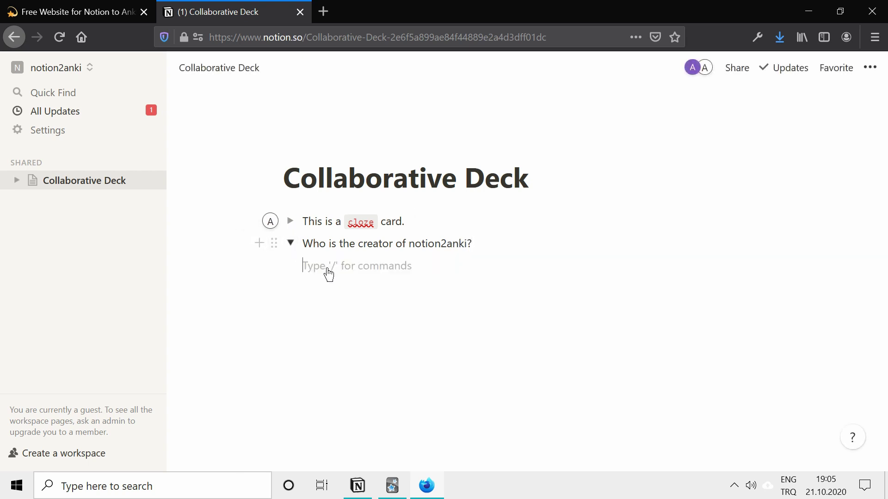
pyautogui.write('Alexan')
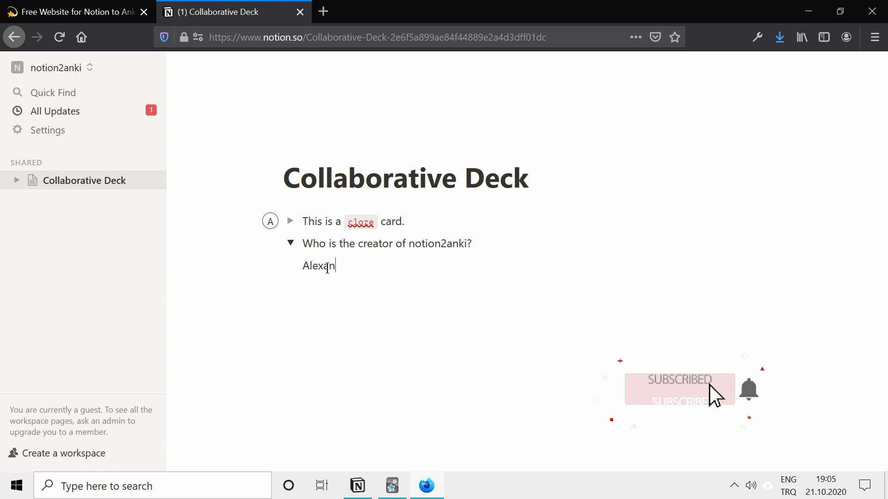
pyautogui.write('der Al')
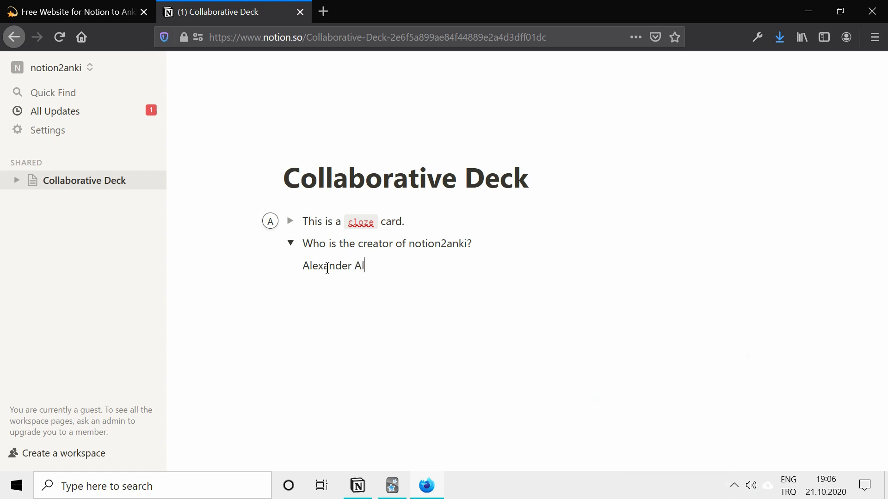
pyautogui.write('emayhu')
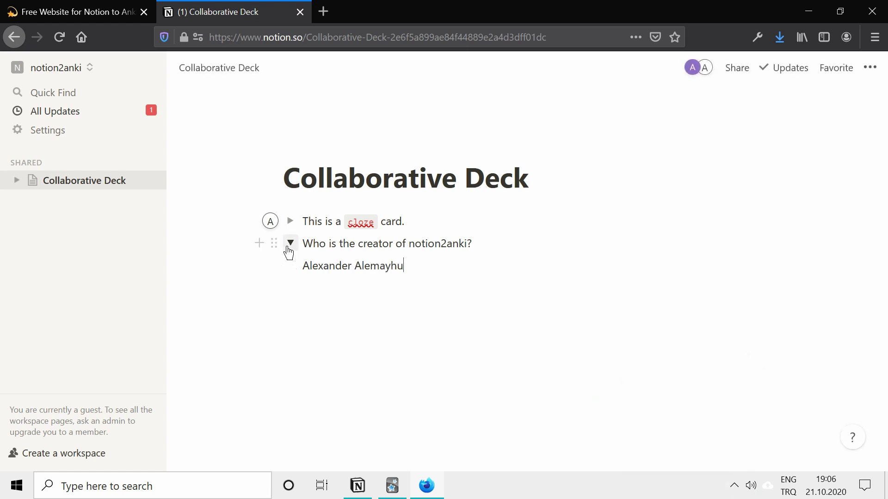
# Add an 'Extra' line inside the cloze card toggle, leaving both toggles collapsed.
pyautogui.click(290, 244)
pyautogui.click(290, 221)
pyautogui.click(342, 252)
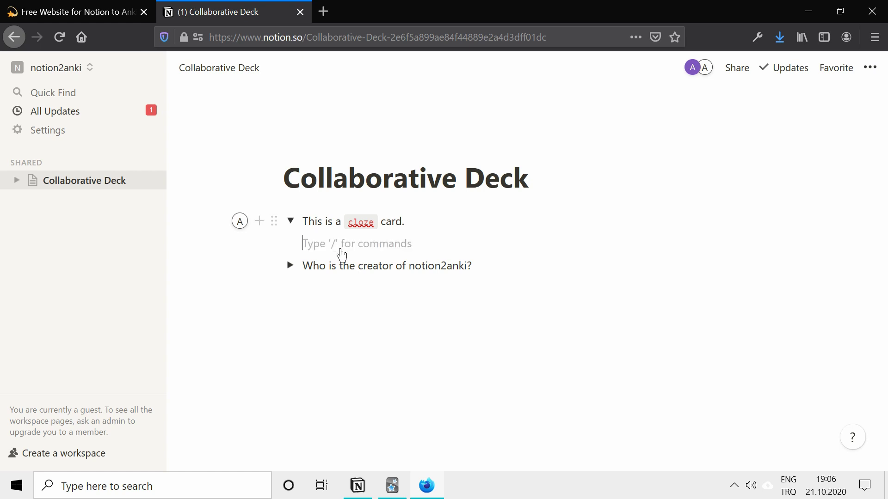
pyautogui.write('Ex')
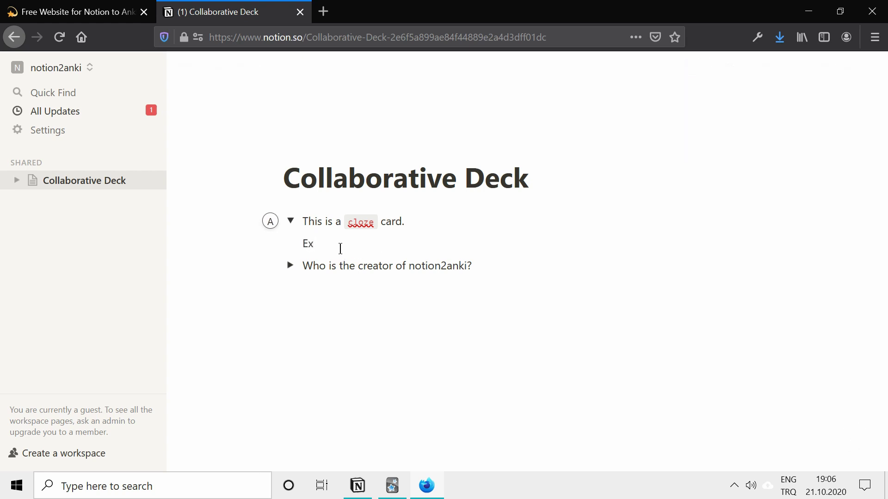
pyautogui.write('tra')
pyautogui.click(290, 222)
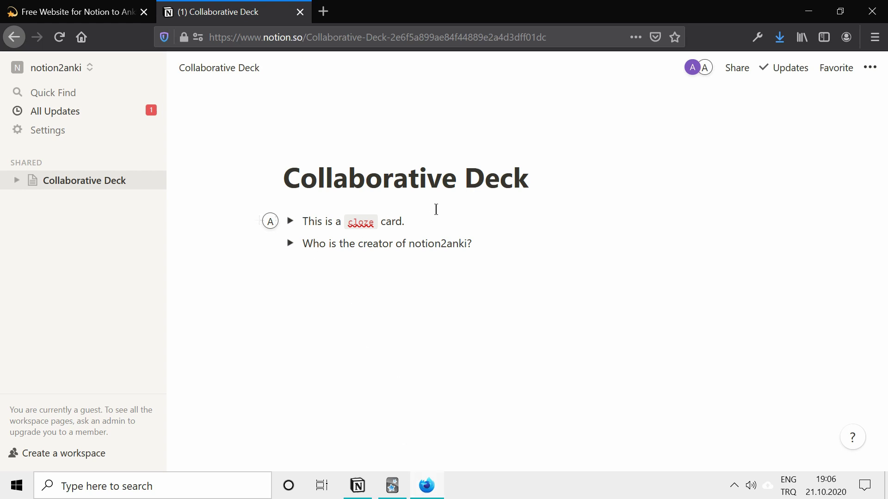
# Replace 'Collaborative' in the page title with 'The New'.
pyautogui.doubleClick(456, 181)
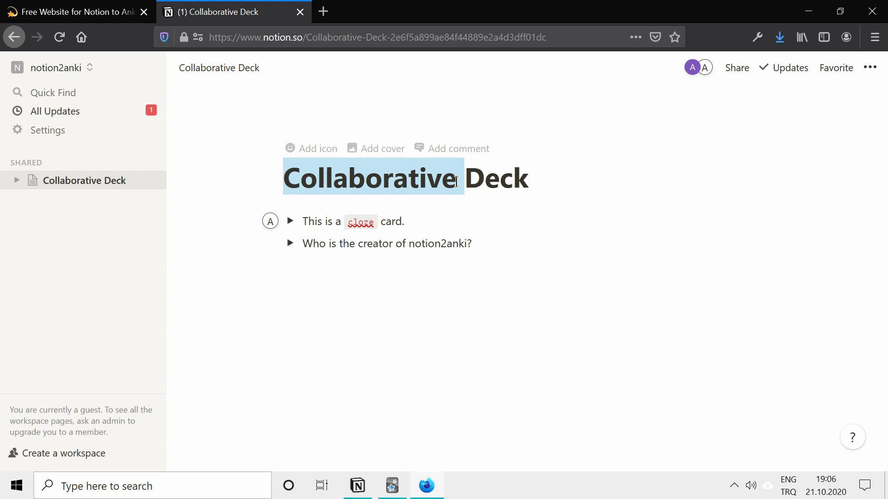
pyautogui.press('BackSpace')
pyautogui.write('The New')
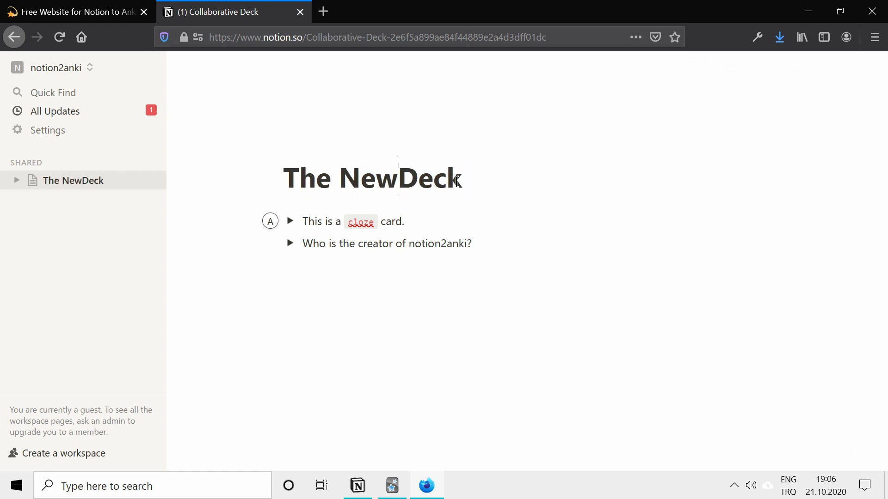
# In the Notion desktop app, expand and re-collapse the cloze and creator question toggles.
pyautogui.click(353, 497)
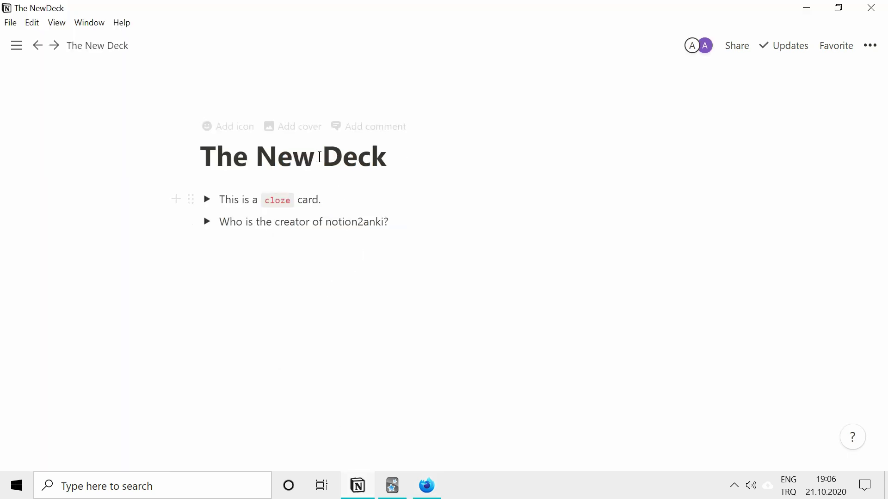
pyautogui.click(207, 200)
pyautogui.click(208, 202)
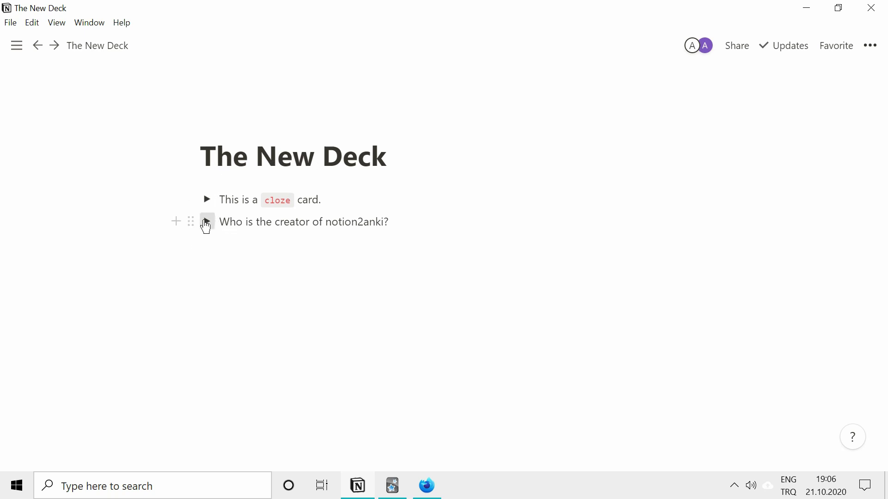
pyautogui.click(208, 222)
pyautogui.click(210, 227)
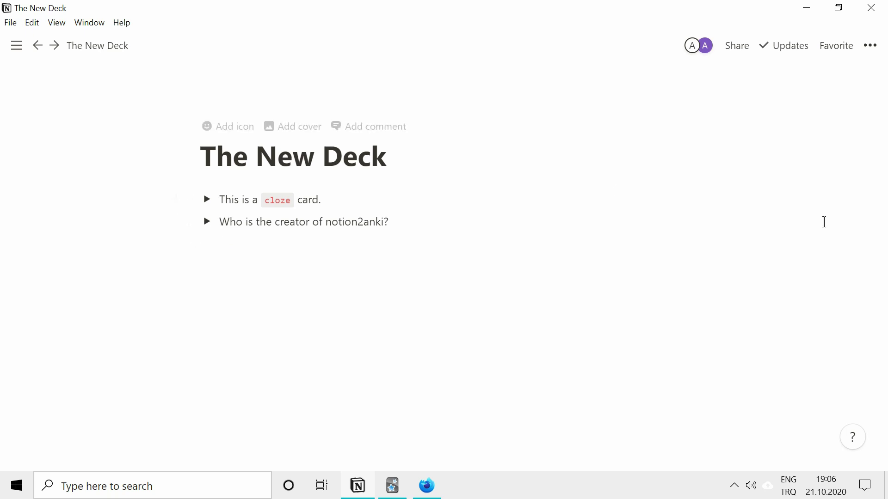
# Export The New Deck page in HTML format and save the file.
pyautogui.click(873, 46)
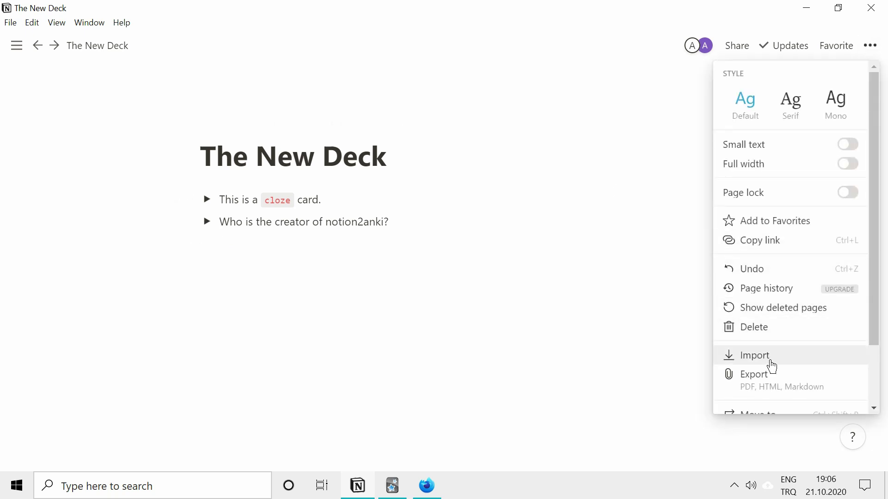
pyautogui.click(776, 382)
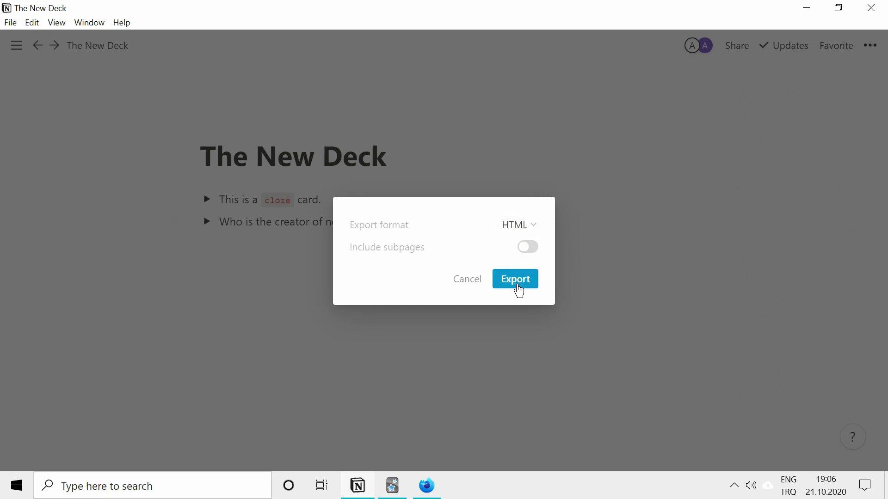
pyautogui.click(518, 281)
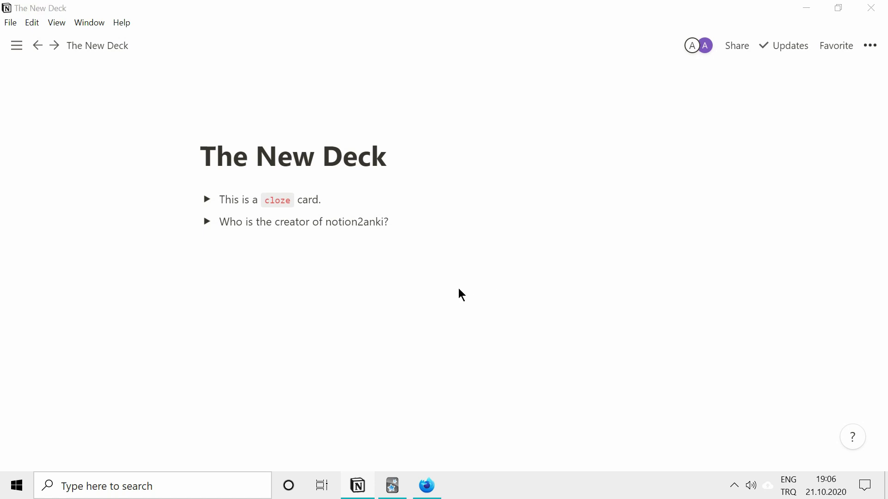
pyautogui.click(739, 453)
# Upload the most recent Notion export file on 2anki.net's upload page.
pyautogui.click(435, 489)
pyautogui.click(84, 13)
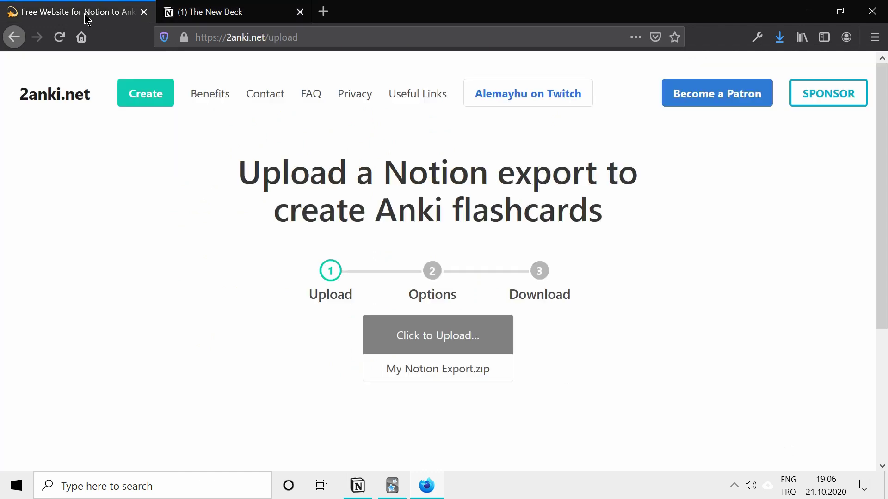
pyautogui.click(154, 100)
pyautogui.scroll(-3, 324, 231)
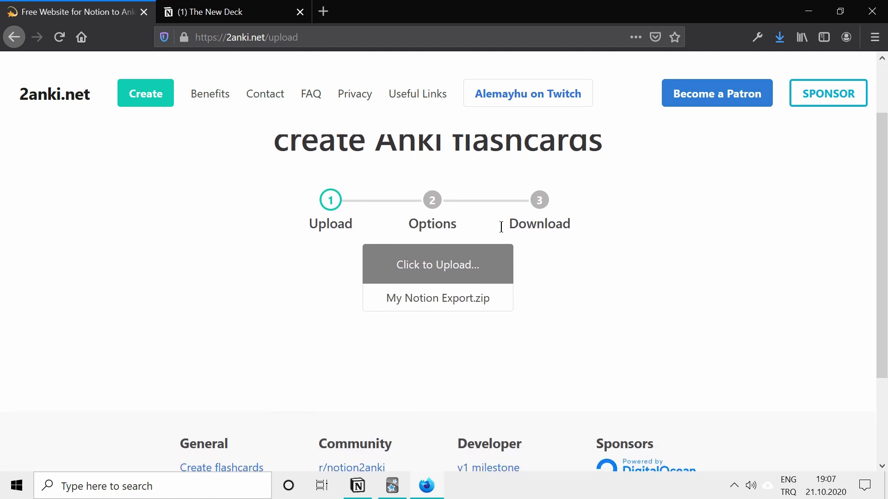
pyautogui.click(462, 264)
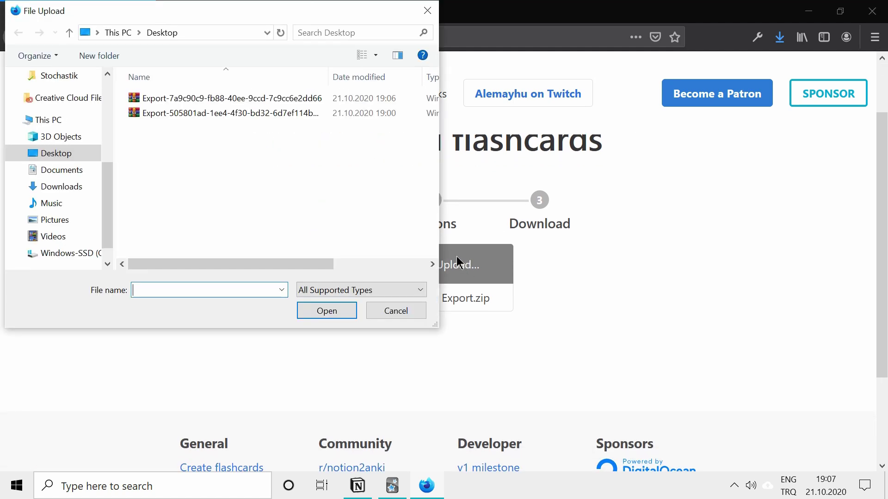
pyautogui.click(289, 98)
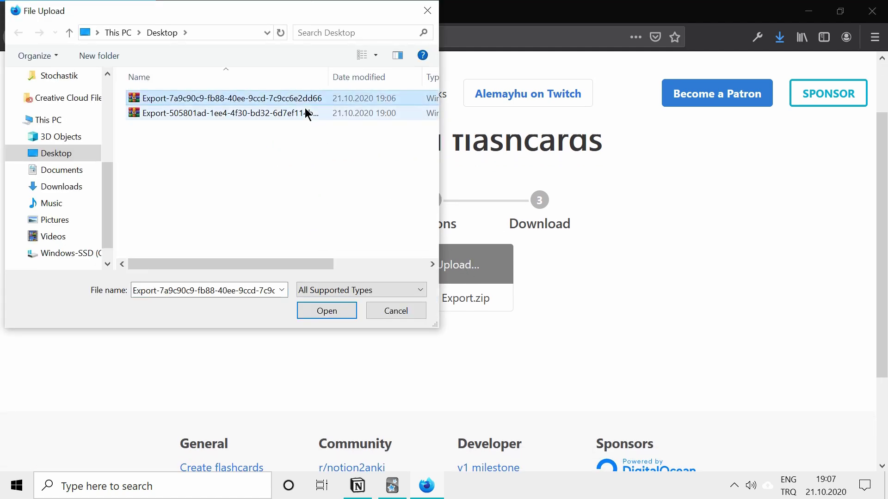
pyautogui.click(327, 311)
# Keep the default card options and proceed to the conversion step.
pyautogui.scroll(-2, 410, 287)
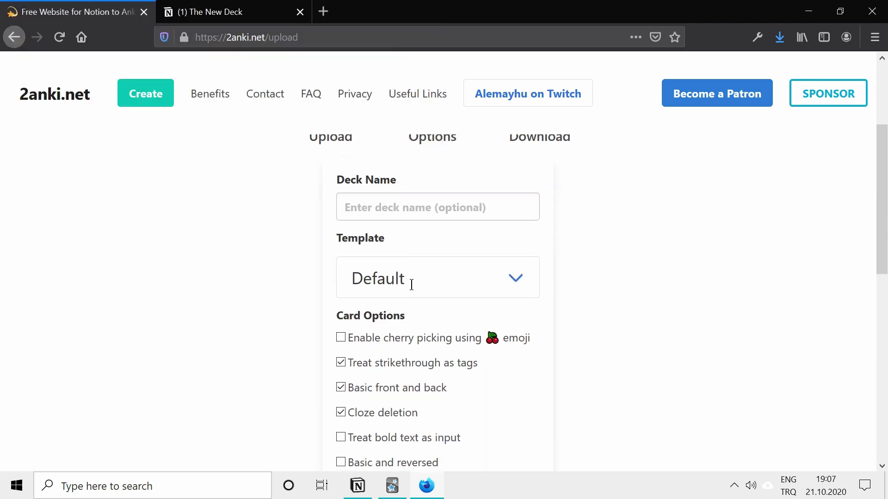
pyautogui.scroll(-3, 412, 284)
pyautogui.scroll(-3, 545, 309)
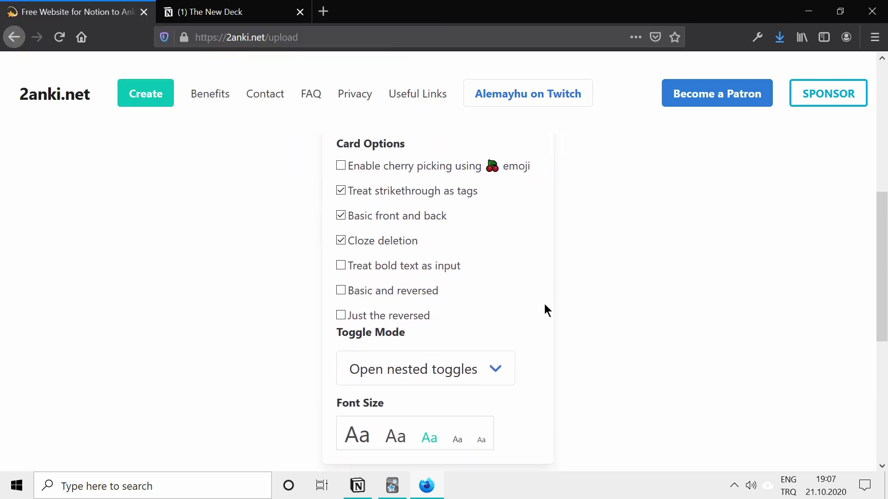
pyautogui.scroll(6, 376, 157)
pyautogui.scroll(-5, 422, 373)
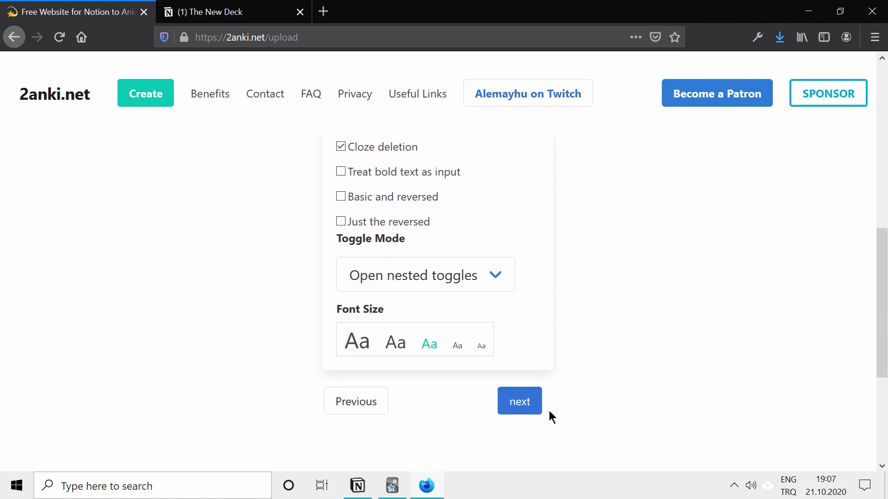
pyautogui.scroll(4, 464, 250)
pyautogui.scroll(-5, 465, 250)
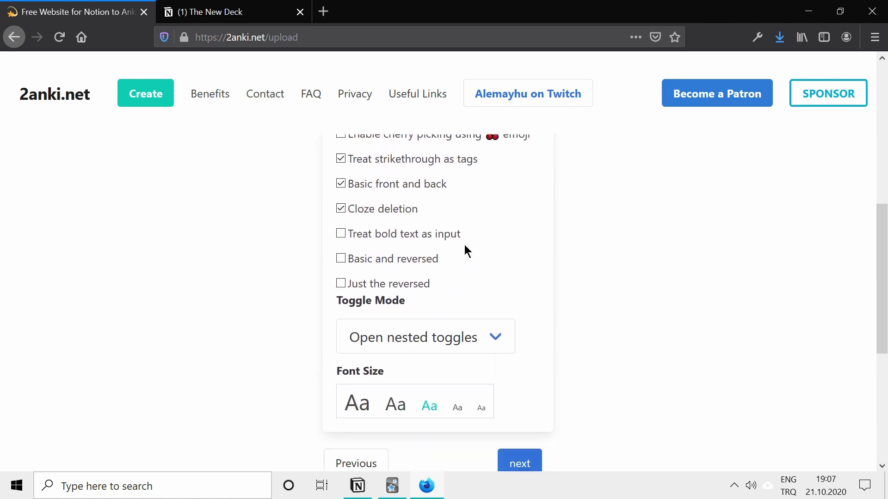
pyautogui.click(521, 398)
pyautogui.scroll(4, 460, 259)
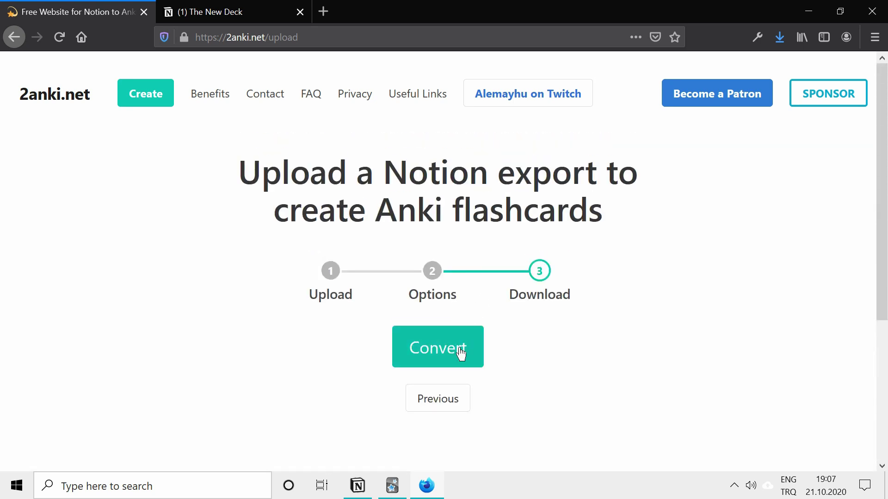
# Convert the upload to an Anki deck, download it and open it with Anki.
pyautogui.click(461, 353)
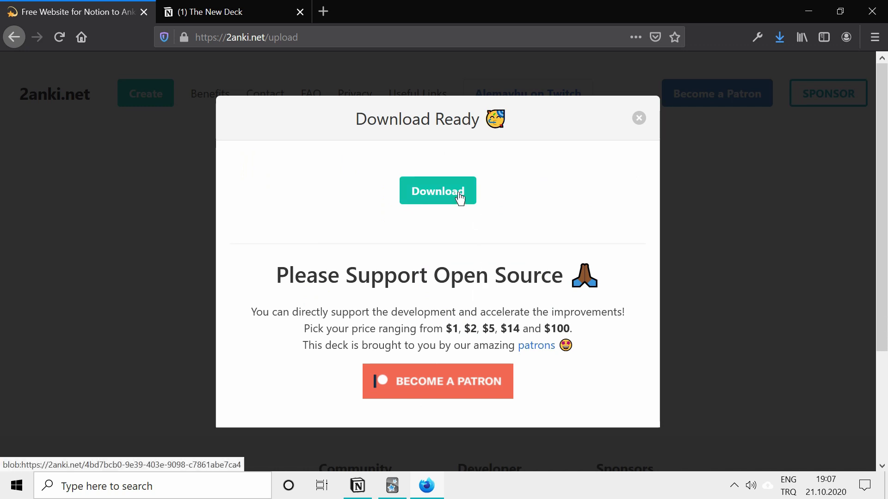
pyautogui.click(434, 198)
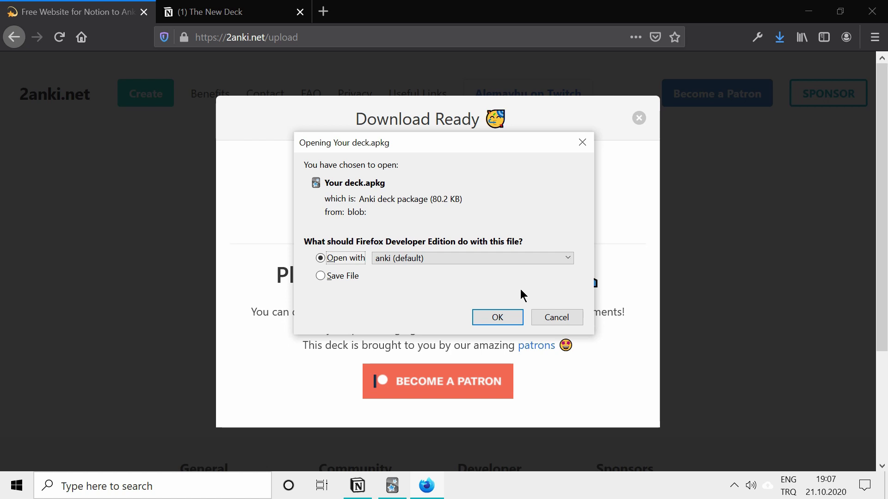
pyautogui.click(510, 319)
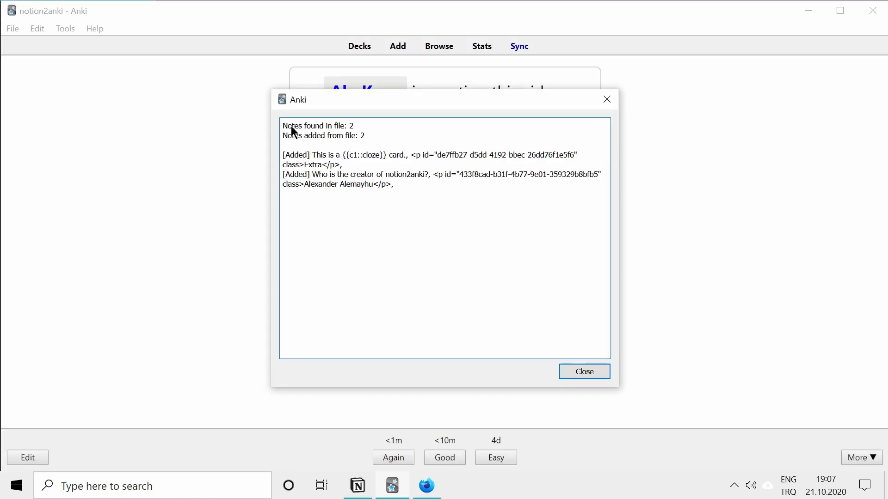
# Dismiss the import results and start a study session for The New Deck.
pyautogui.click(597, 370)
pyautogui.click(365, 46)
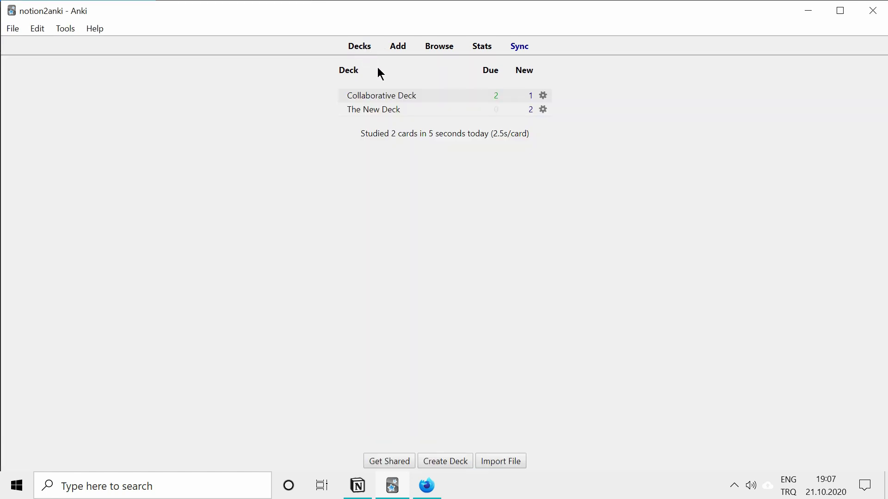
pyautogui.click(387, 111)
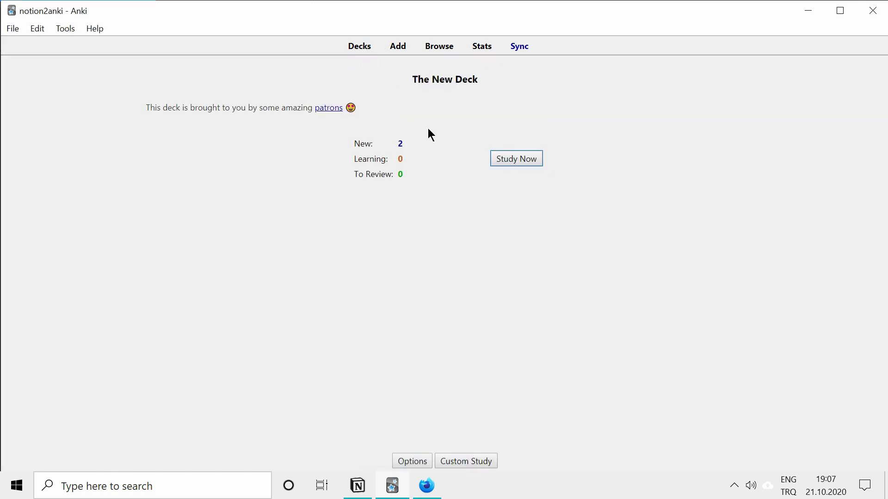
pyautogui.click(506, 167)
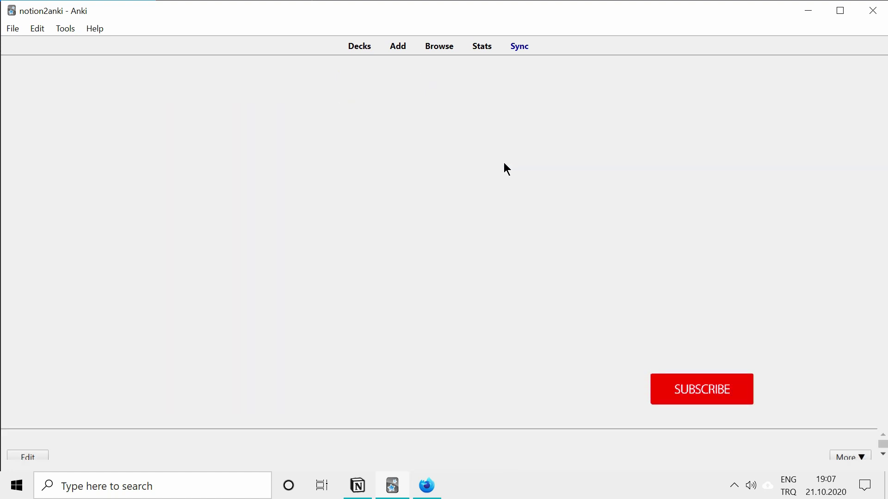
# Reveal and grade the cloze card, then reveal the creator question's answer.
pyautogui.press('space')
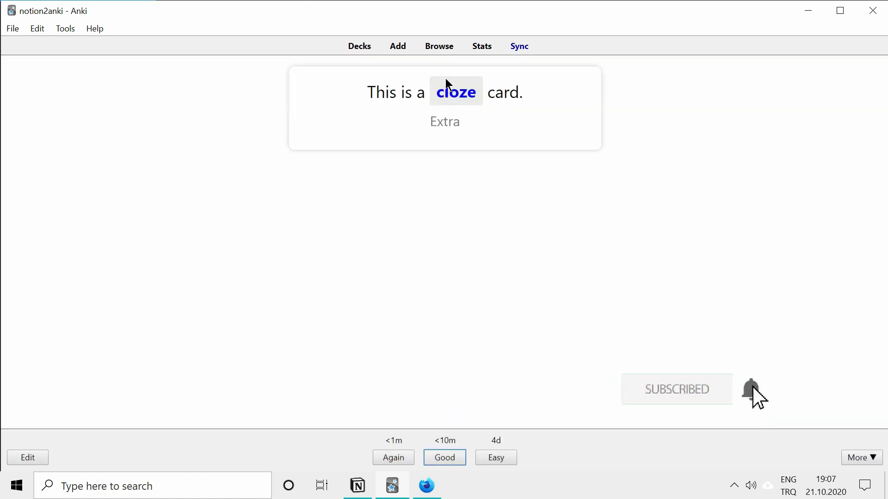
pyautogui.moveTo(461, 123); pyautogui.dragTo(444, 122)
pyautogui.click(455, 121)
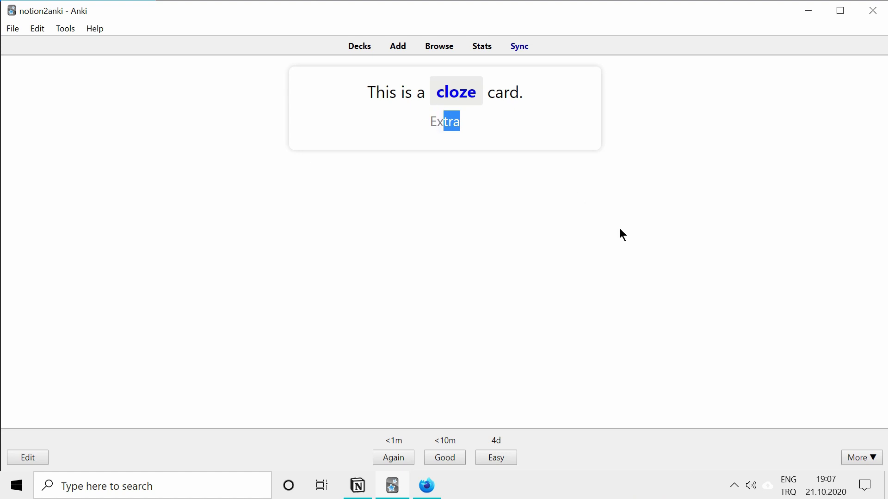
pyautogui.press('space')
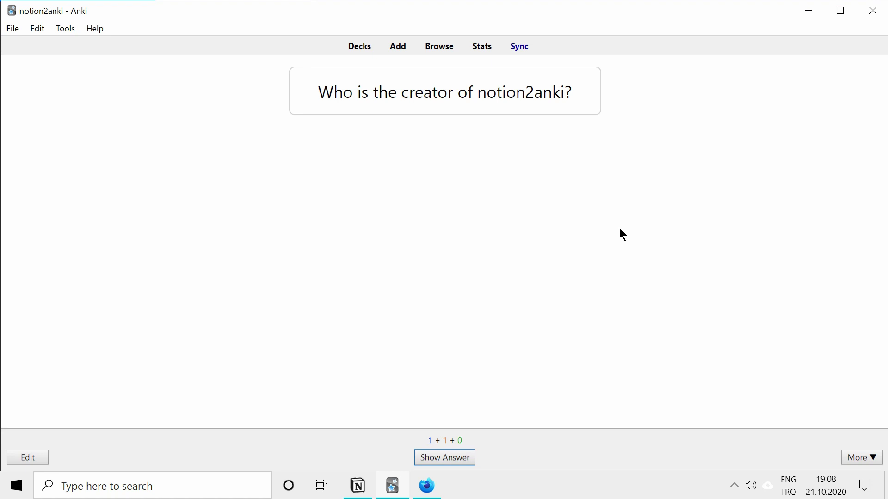
pyautogui.press('space')
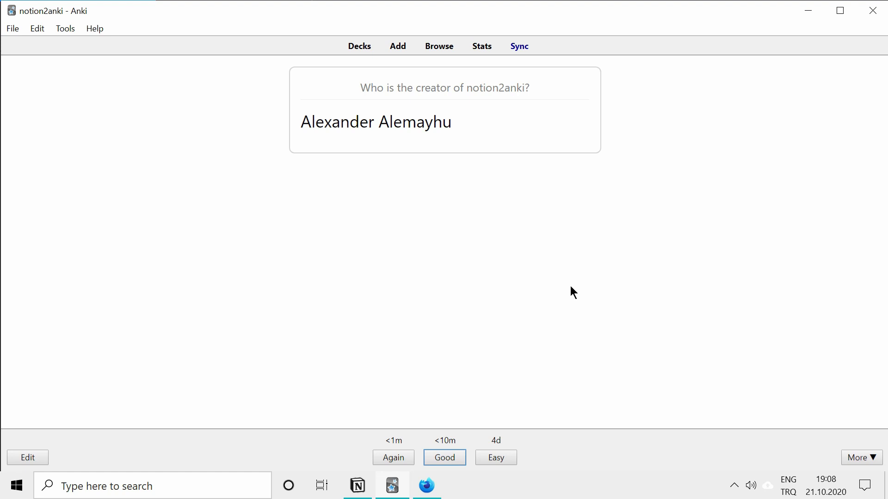